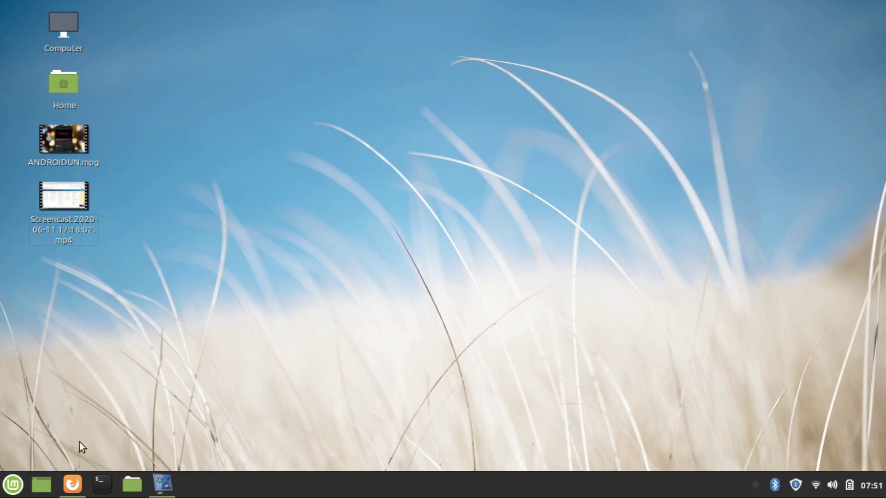
- Restore the Gmail window and open the Details page for last account activity
{"action": "left_click", "coordinate": [72, 484]}
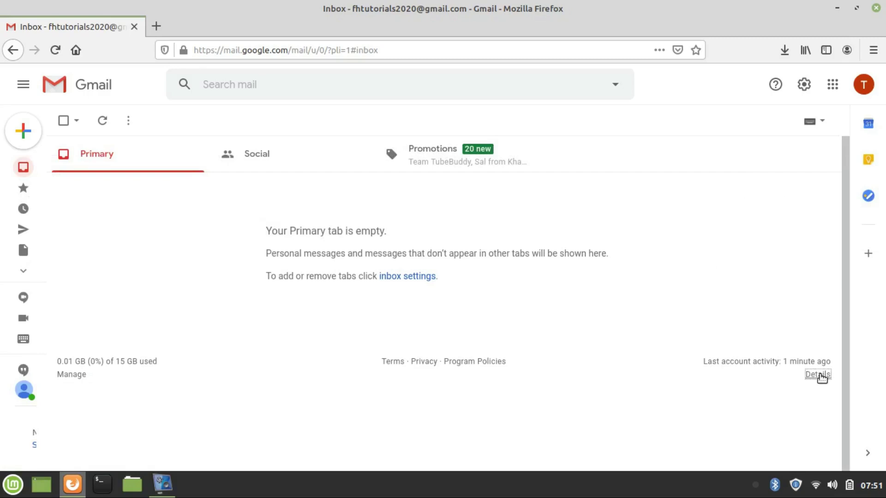
{"action": "left_click", "coordinate": [817, 375]}
- Maximize the Activity information window so the recent-activity table fills the screen
{"action": "left_click", "coordinate": [613, 24]}
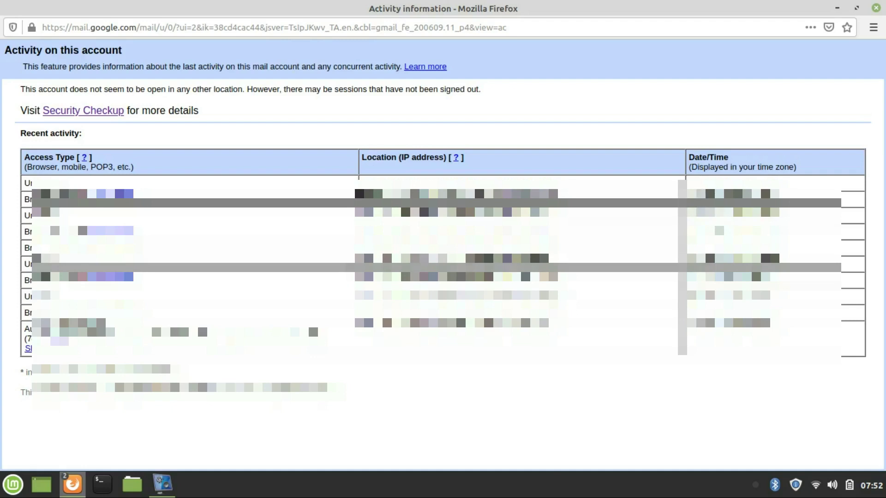
- Close the activity window and open Manage your Google Account from the avatar menu
{"action": "left_click", "coordinate": [875, 8]}
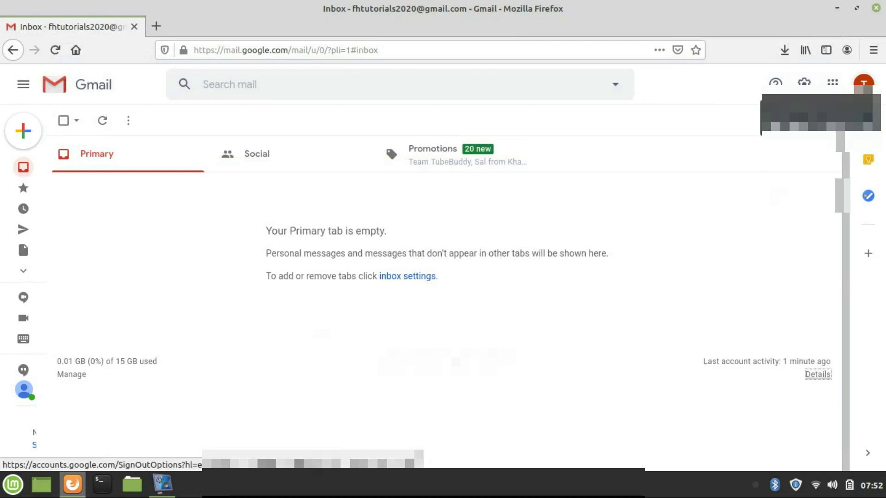
{"action": "left_click", "coordinate": [864, 84]}
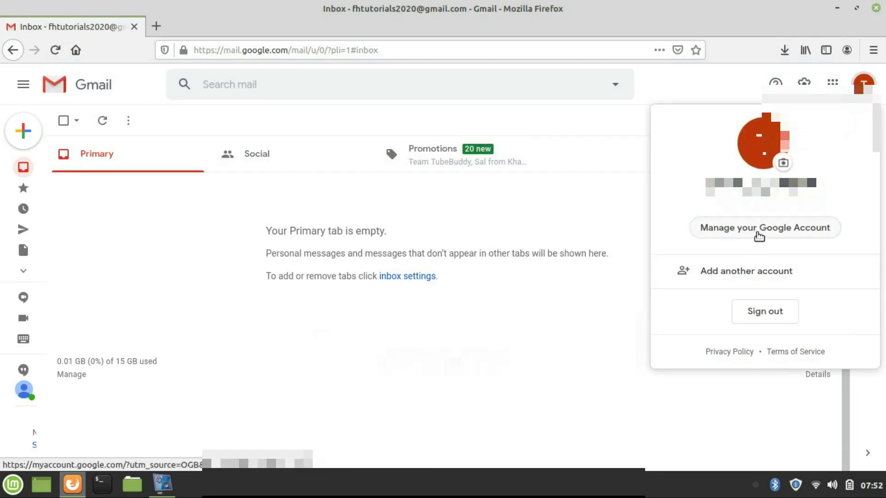
{"action": "left_click", "coordinate": [759, 231]}
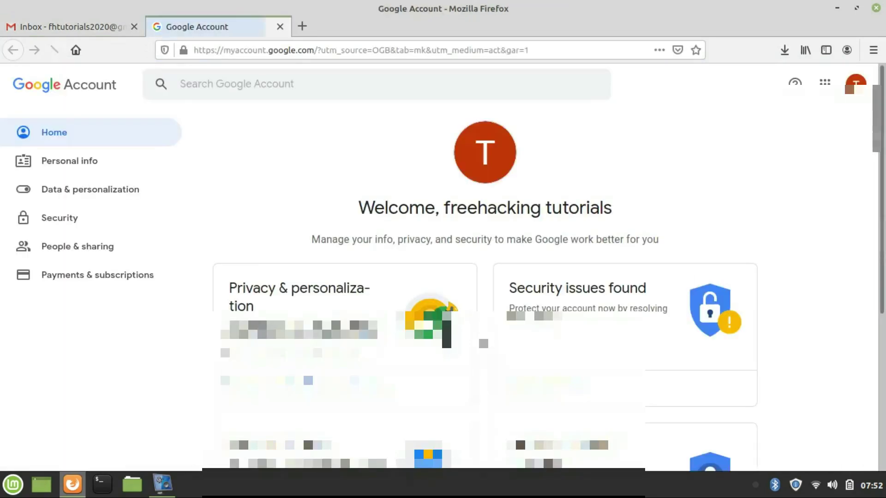
- Go to Security and scroll down to the Your devices card
{"action": "left_click", "coordinate": [64, 221]}
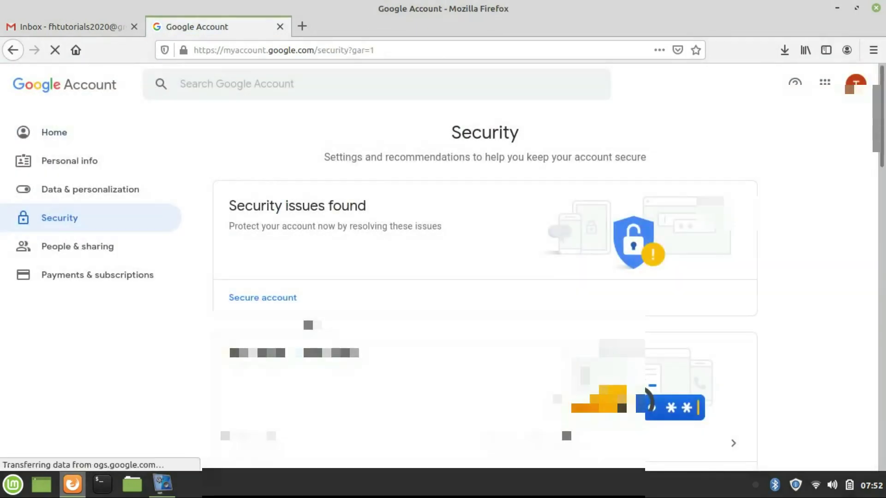
{"action": "scroll", "coordinate": [383, 297], "scroll_direction": "down", "scroll_amount": 2}
{"action": "scroll", "coordinate": [383, 297], "scroll_direction": "down", "scroll_amount": 1}
{"action": "scroll", "coordinate": [383, 299], "scroll_direction": "down", "scroll_amount": 1}
{"action": "scroll", "coordinate": [383, 301], "scroll_direction": "down", "scroll_amount": 1}
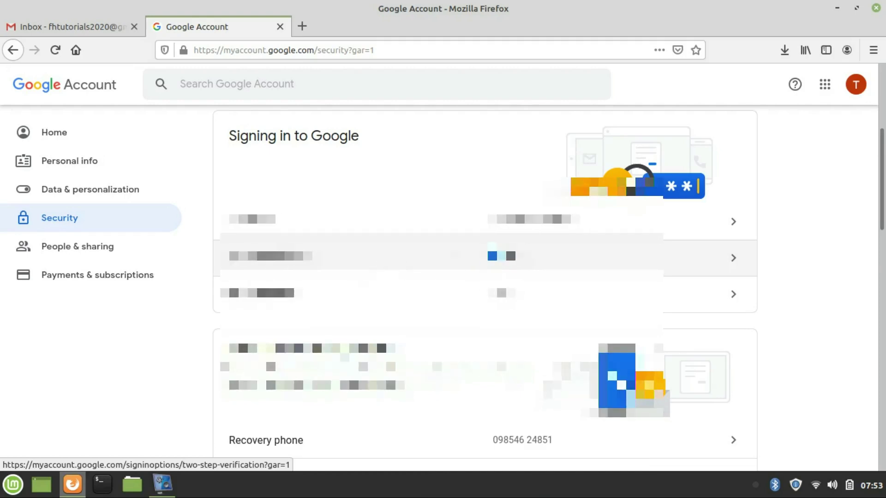
{"action": "scroll", "coordinate": [400, 265], "scroll_direction": "down", "scroll_amount": 3}
{"action": "scroll", "coordinate": [483, 264], "scroll_direction": "down", "scroll_amount": 3}
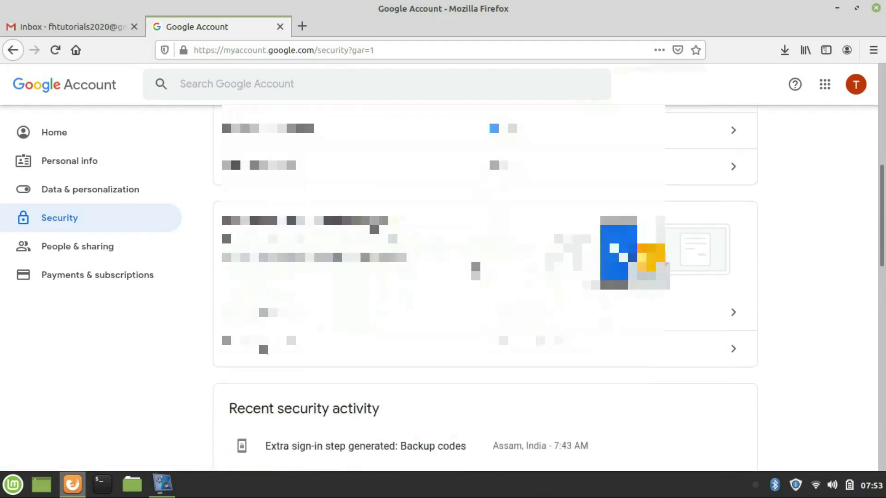
{"action": "scroll", "coordinate": [482, 264], "scroll_direction": "down", "scroll_amount": 1}
{"action": "scroll", "coordinate": [483, 264], "scroll_direction": "down", "scroll_amount": 4}
{"action": "scroll", "coordinate": [483, 264], "scroll_direction": "down", "scroll_amount": 3}
{"action": "scroll", "coordinate": [482, 265], "scroll_direction": "down", "scroll_amount": 2}
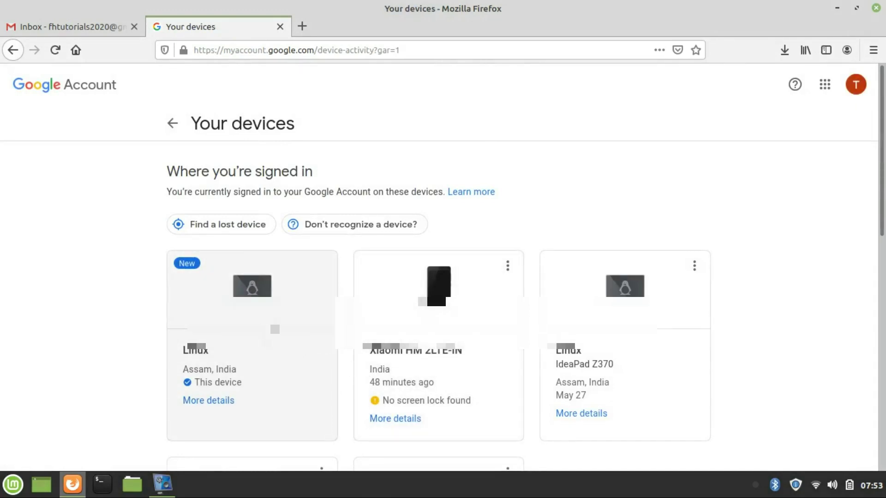
- Scroll through the device cards and bring up the options menu for the Xiaomi phone
{"action": "scroll", "coordinate": [438, 323], "scroll_direction": "down", "scroll_amount": 3}
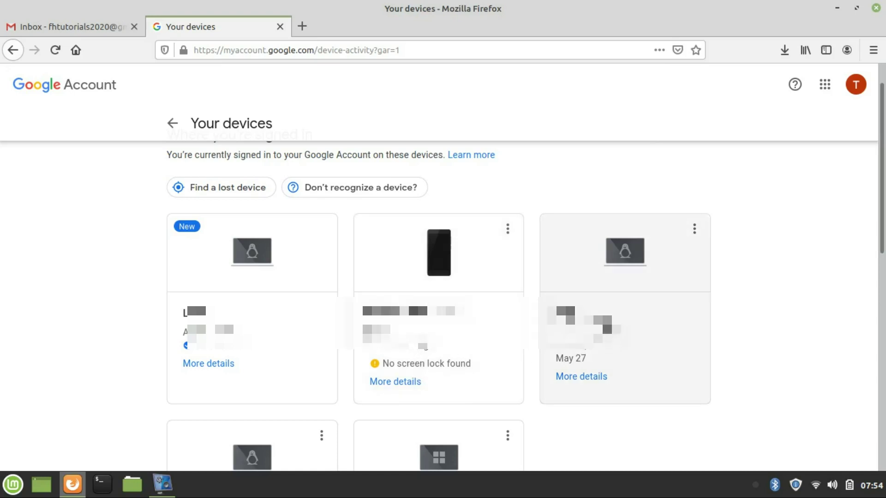
{"action": "scroll", "coordinate": [617, 357], "scroll_direction": "down", "scroll_amount": 1}
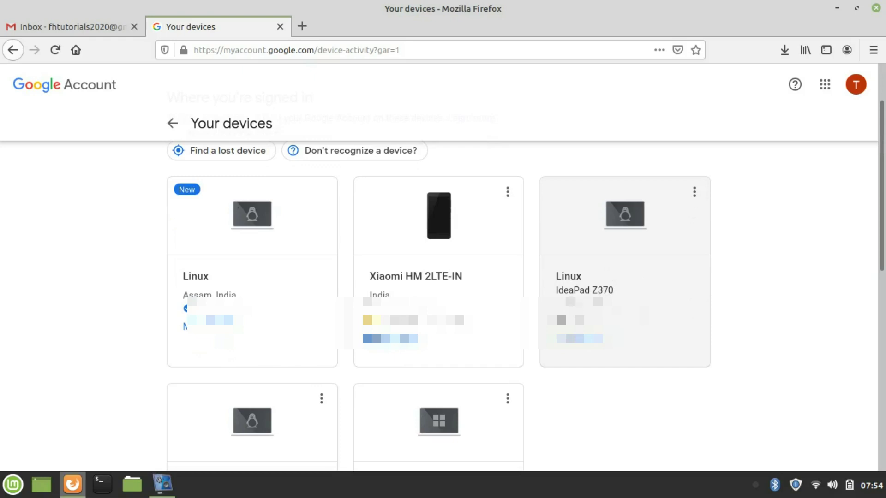
{"action": "scroll", "coordinate": [429, 367], "scroll_direction": "down", "scroll_amount": 2}
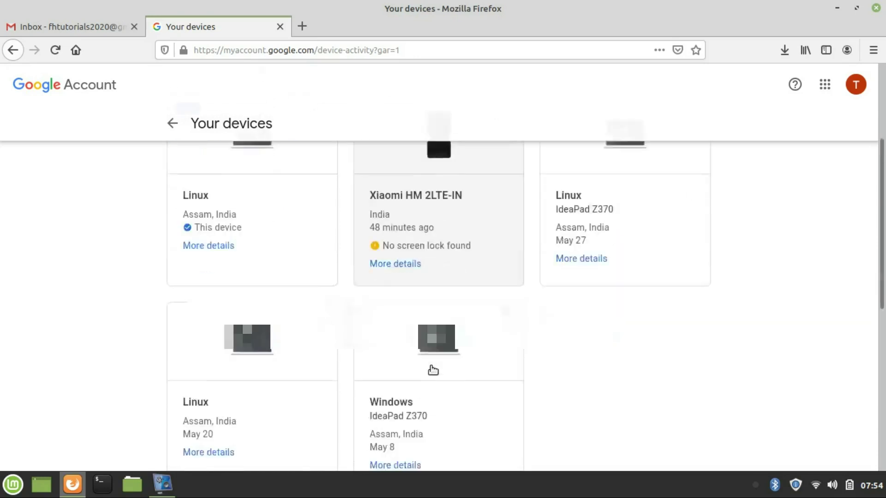
{"action": "scroll", "coordinate": [429, 368], "scroll_direction": "down", "scroll_amount": 1}
{"action": "scroll", "coordinate": [481, 390], "scroll_direction": "up", "scroll_amount": 2}
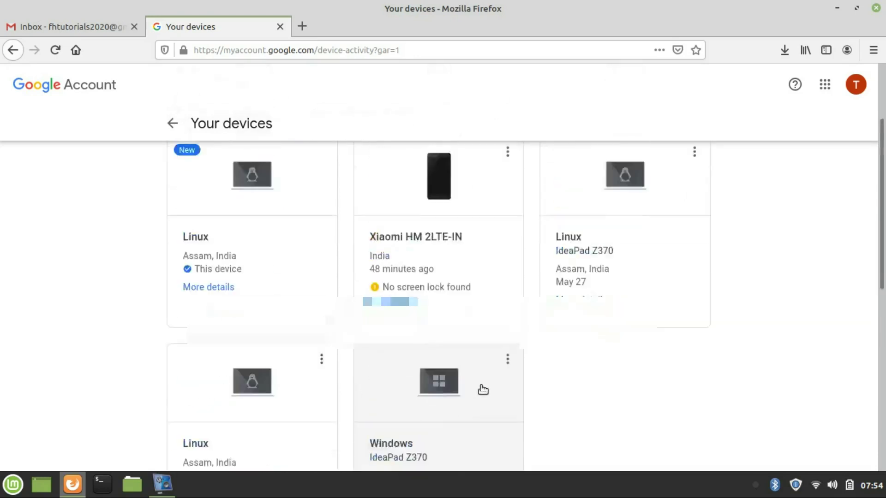
{"action": "scroll", "coordinate": [481, 369], "scroll_direction": "up", "scroll_amount": 2}
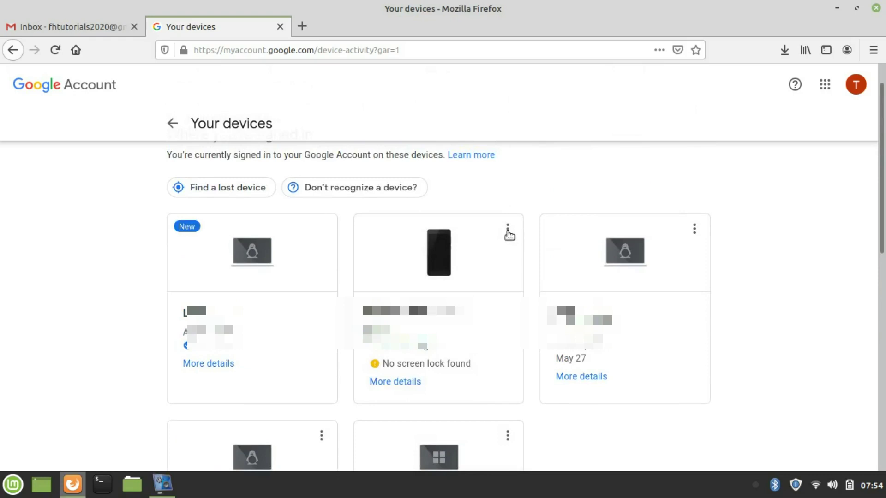
{"action": "left_click", "coordinate": [508, 232]}
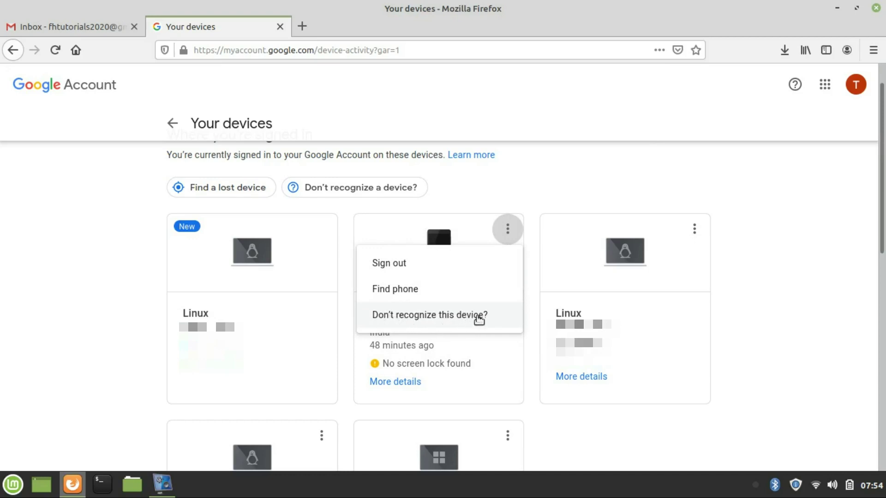
- Sign out the Xiaomi phone and one of the other Linux devices
{"action": "left_click", "coordinate": [386, 266]}
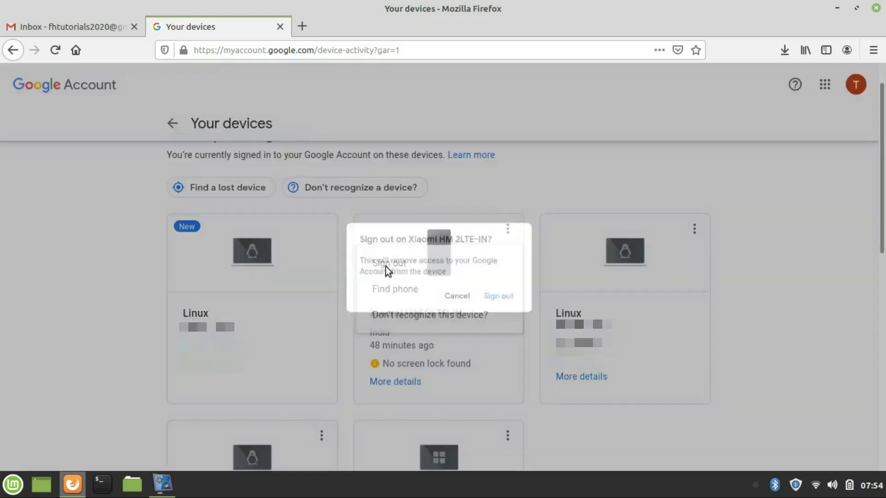
{"action": "left_click", "coordinate": [506, 306]}
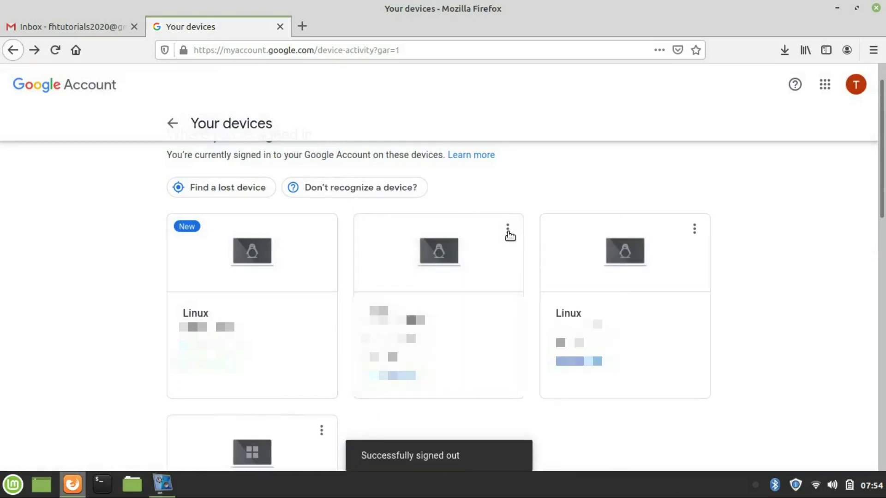
{"action": "left_click", "coordinate": [509, 229]}
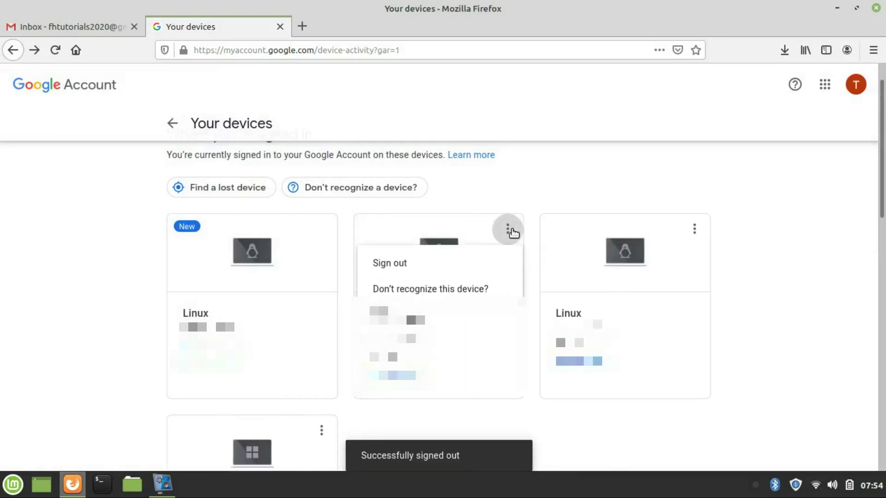
{"action": "left_click", "coordinate": [402, 267]}
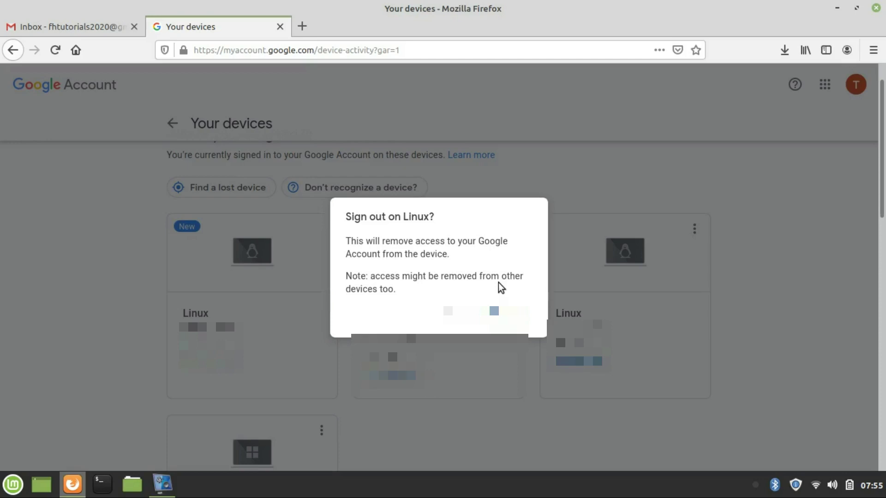
{"action": "left_click", "coordinate": [494, 311]}
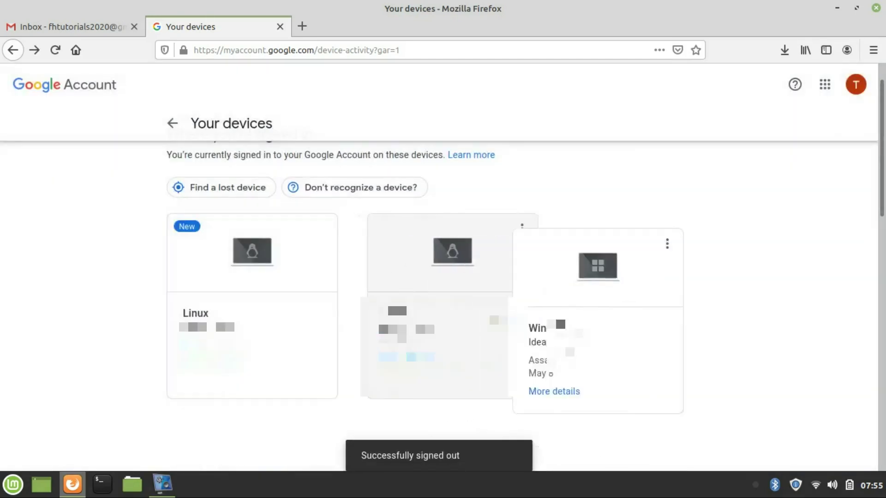
- Sign out the remaining Linux device and the Windows device, then return to the top
{"action": "left_click", "coordinate": [507, 229]}
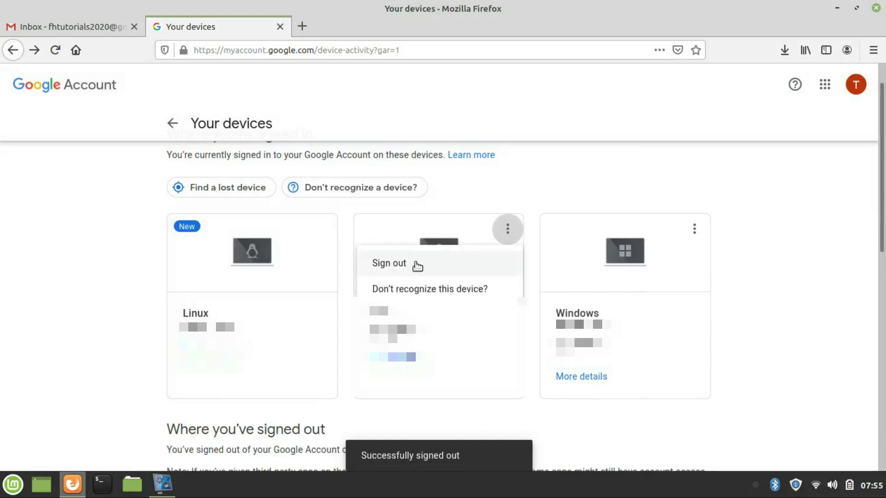
{"action": "left_click", "coordinate": [385, 273]}
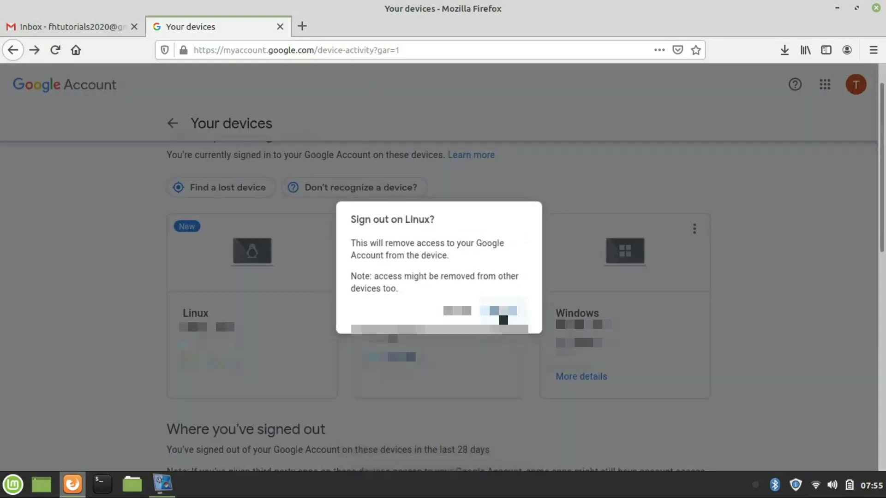
{"action": "left_click", "coordinate": [502, 317]}
{"action": "left_click", "coordinate": [508, 230]}
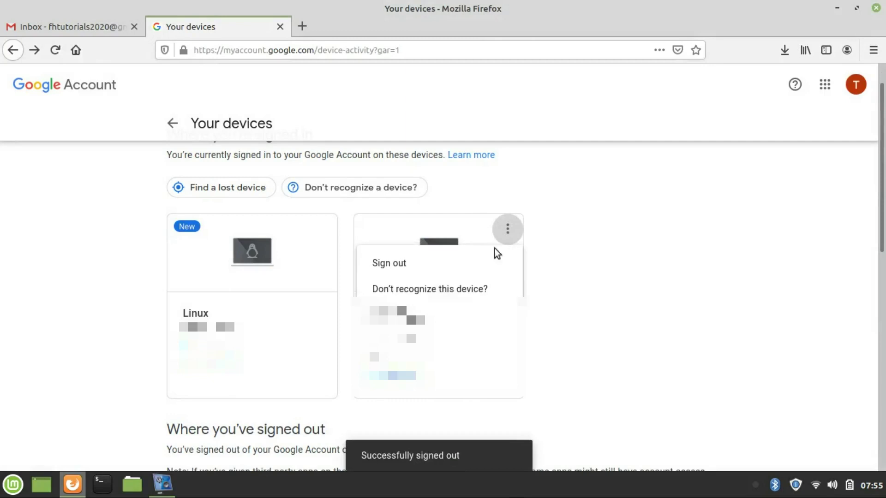
{"action": "left_click", "coordinate": [415, 264]}
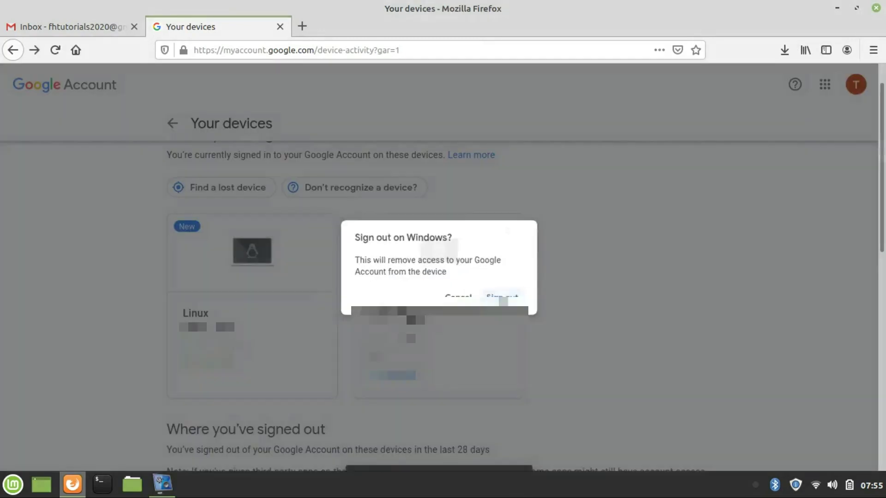
{"action": "left_click", "coordinate": [502, 297]}
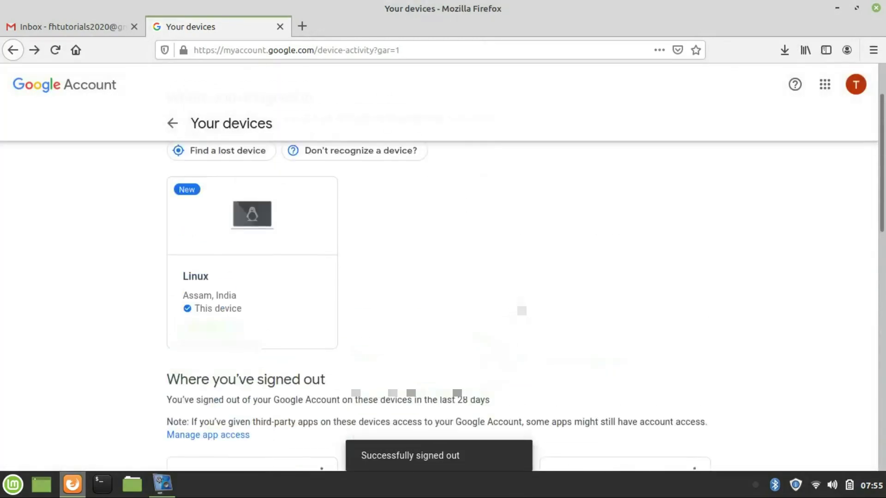
{"action": "scroll", "coordinate": [443, 277], "scroll_direction": "up", "scroll_amount": 3}
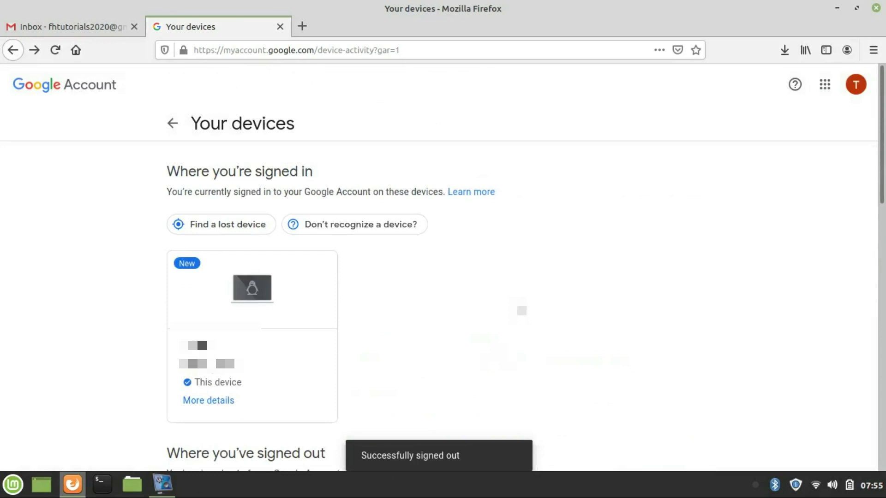